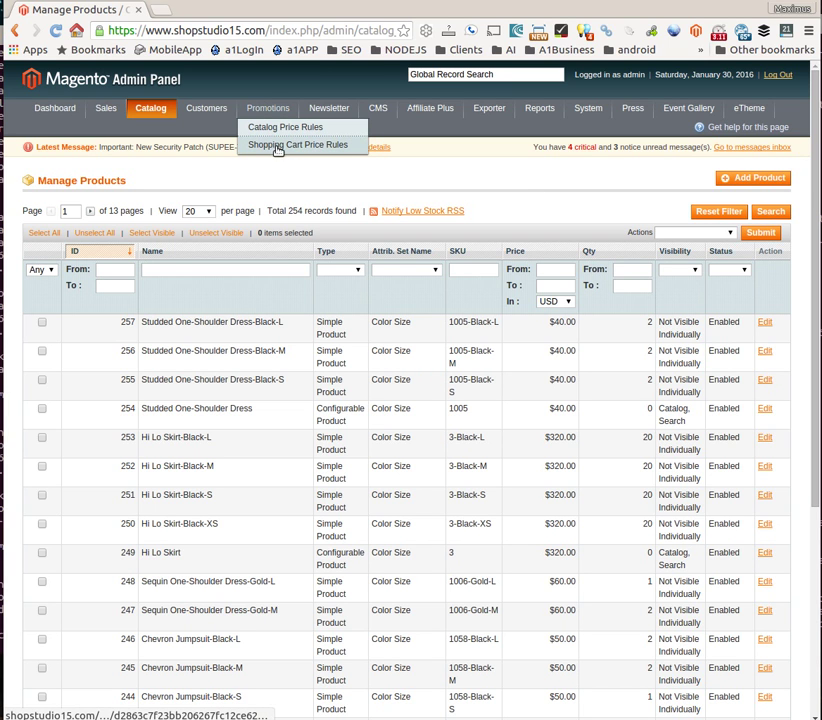
Step: Go to Promotions > Shopping Cart Price Rules and start a new rule
click(279, 147)
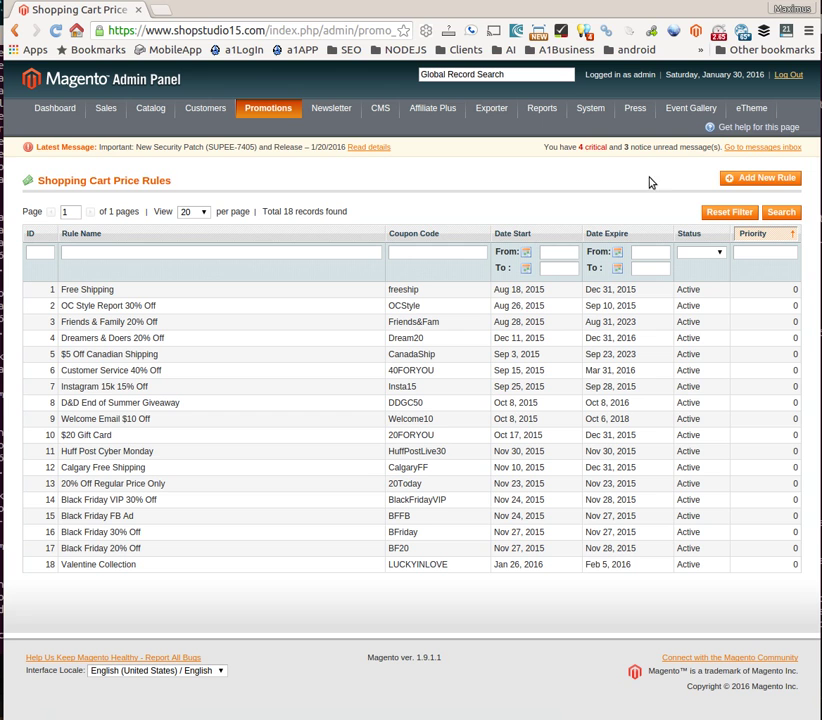
click(765, 179)
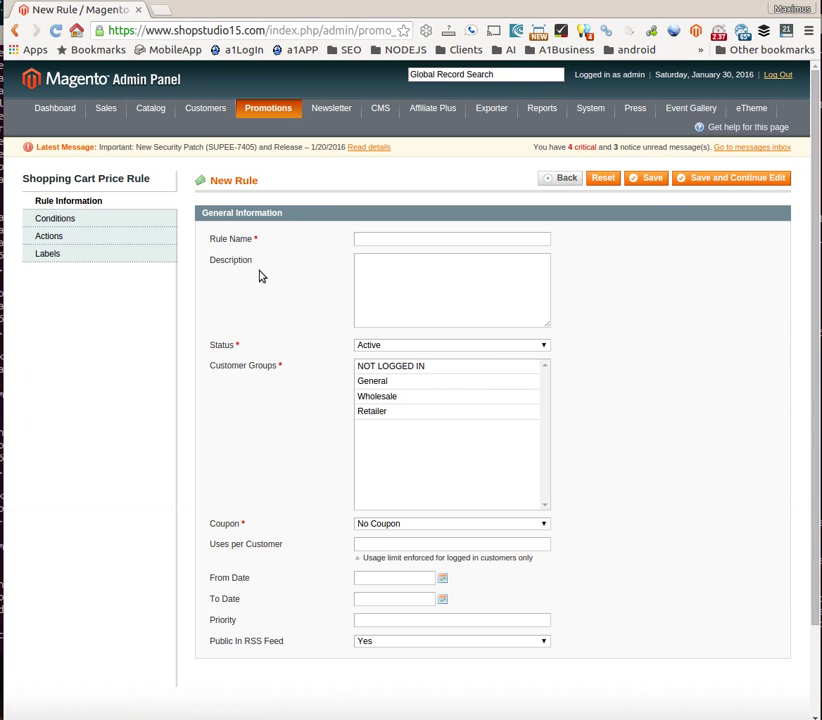
Step: Enter rule name 'Single Product Discount' and description, and select all four customer groups
click(378, 279)
click(398, 237)
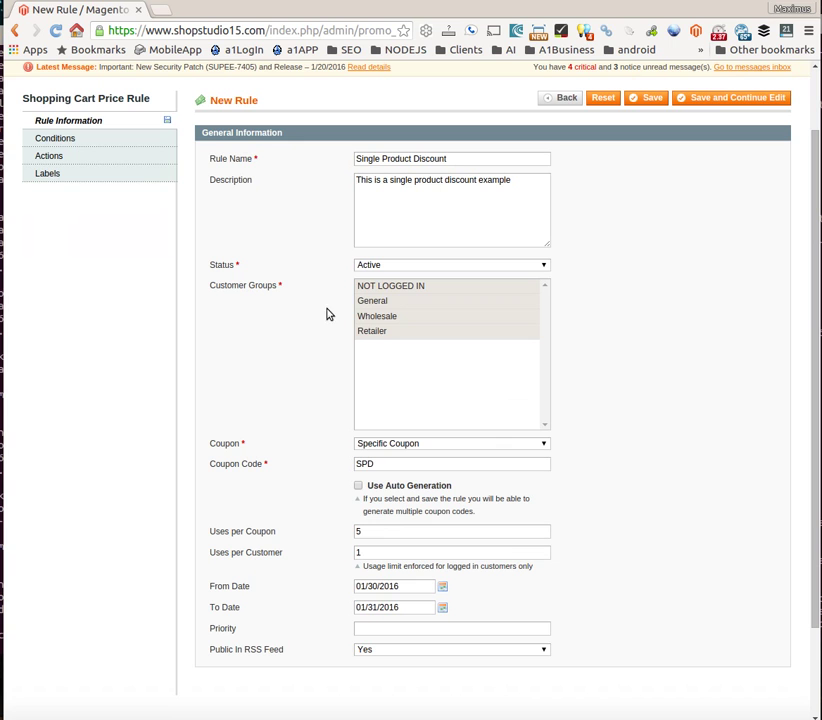
drag(462, 160, 259, 165)
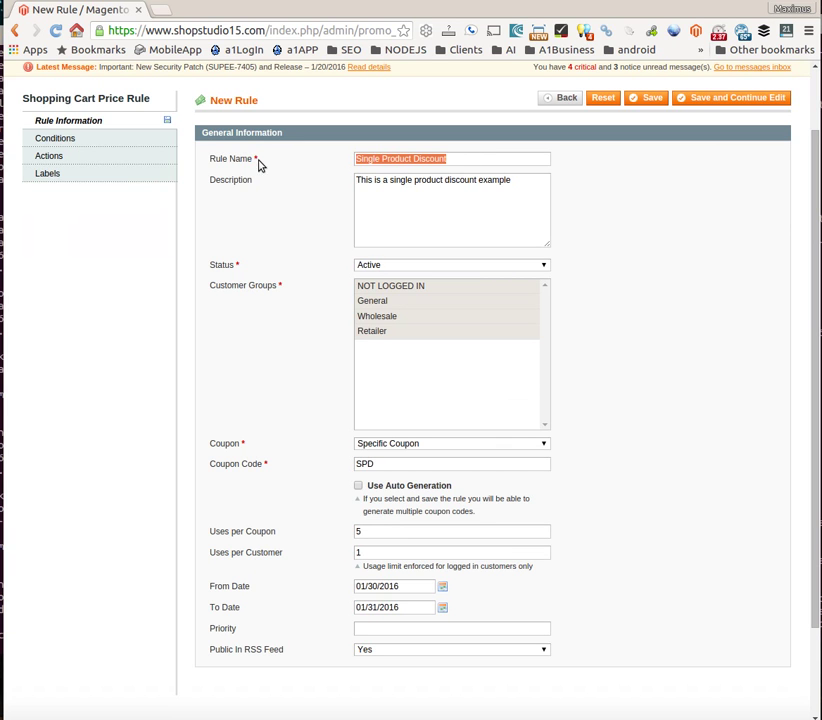
drag(514, 183, 500, 181)
click(500, 181)
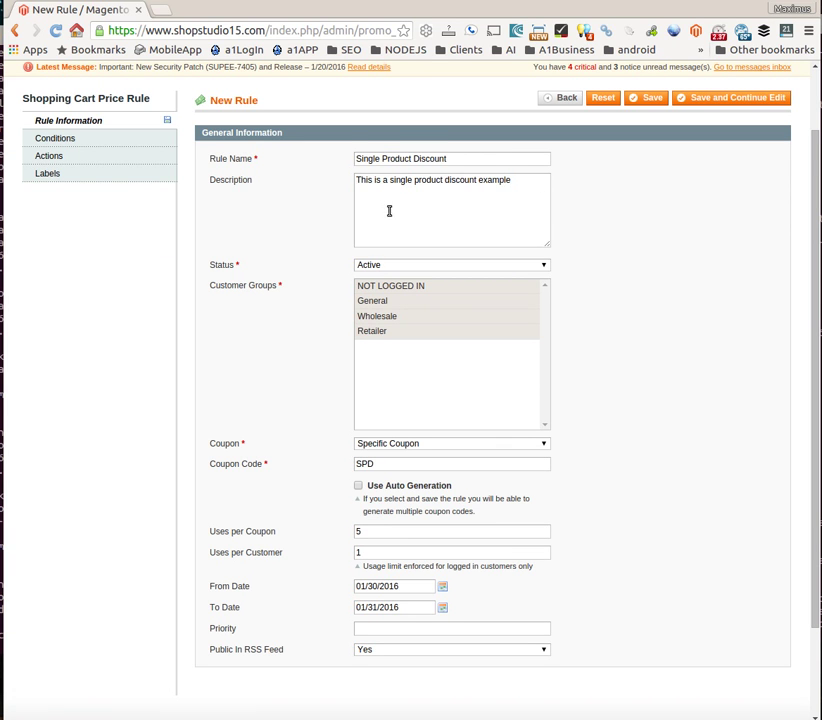
click(388, 288)
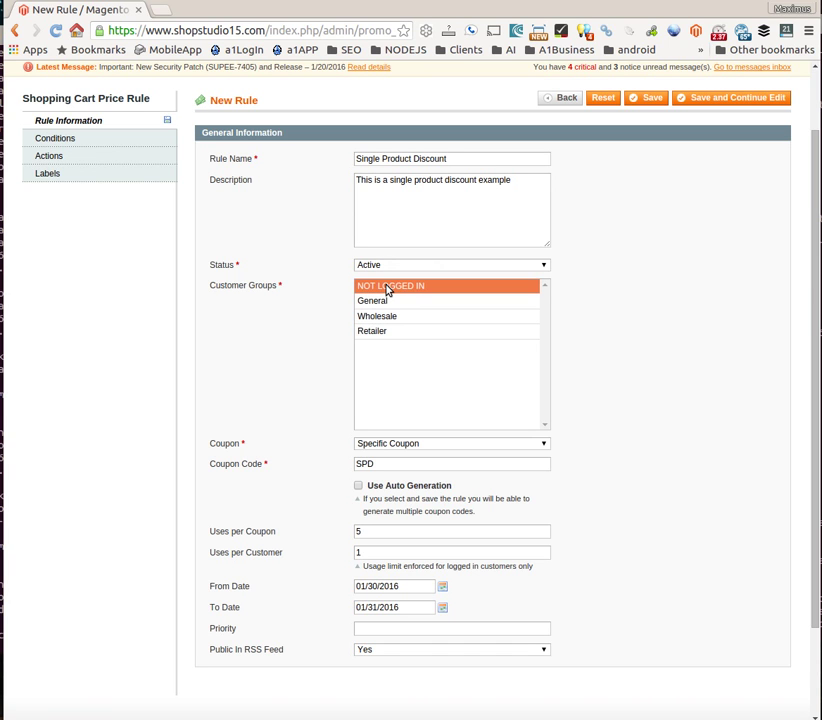
shift+click(390, 336)
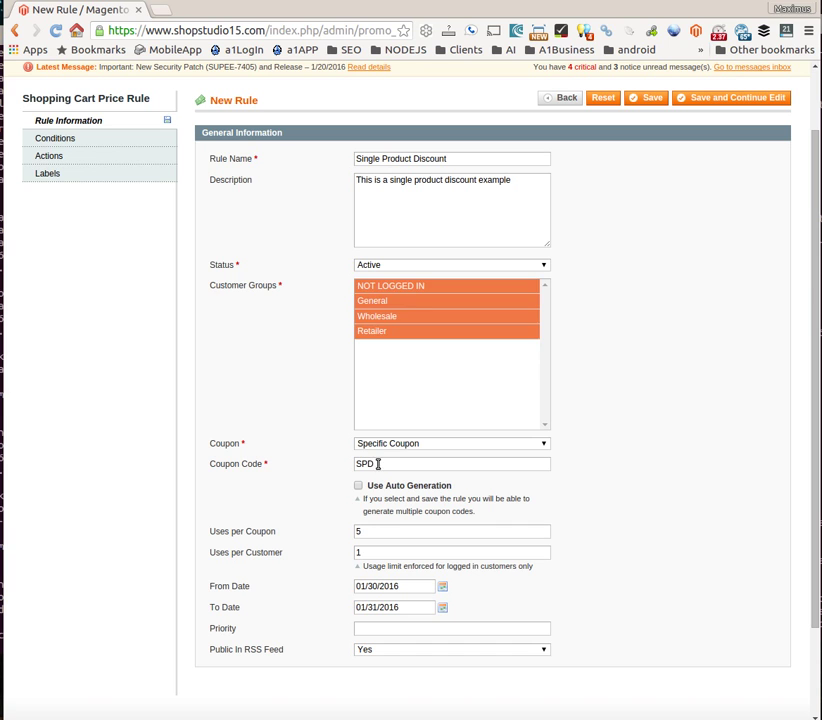
Step: Set specific coupon SPD with 5 uses per coupon and 1 per customer
drag(387, 464, 304, 467)
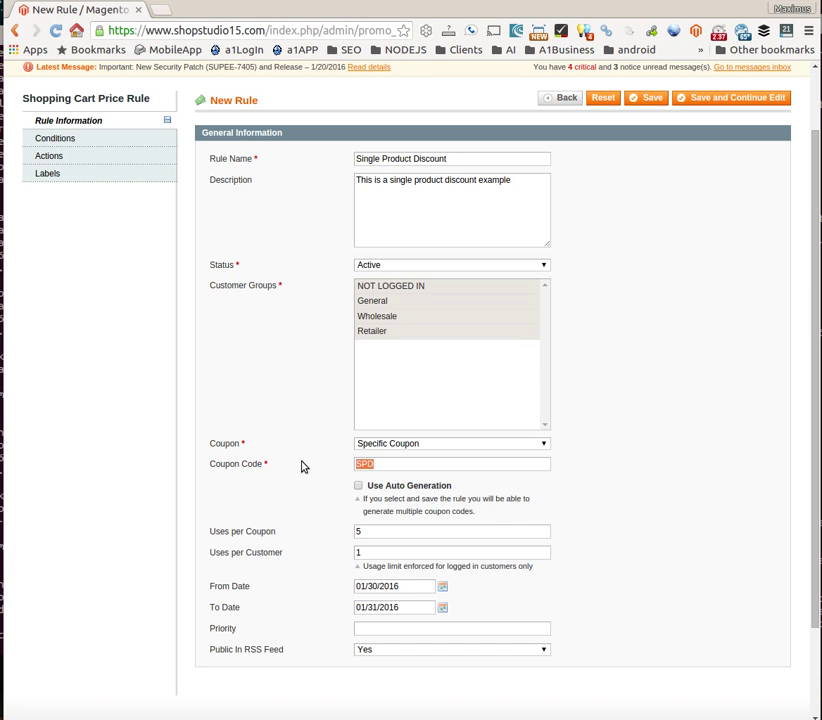
click(376, 531)
drag(376, 531, 284, 534)
click(388, 552)
drag(389, 550, 251, 556)
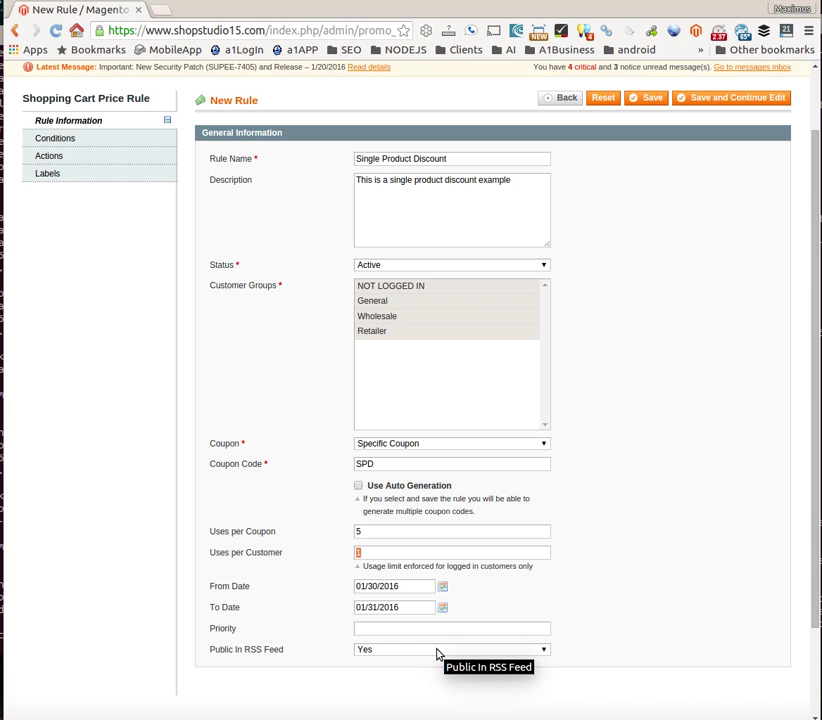
Step: Set Public In RSS Feed to No
click(435, 653)
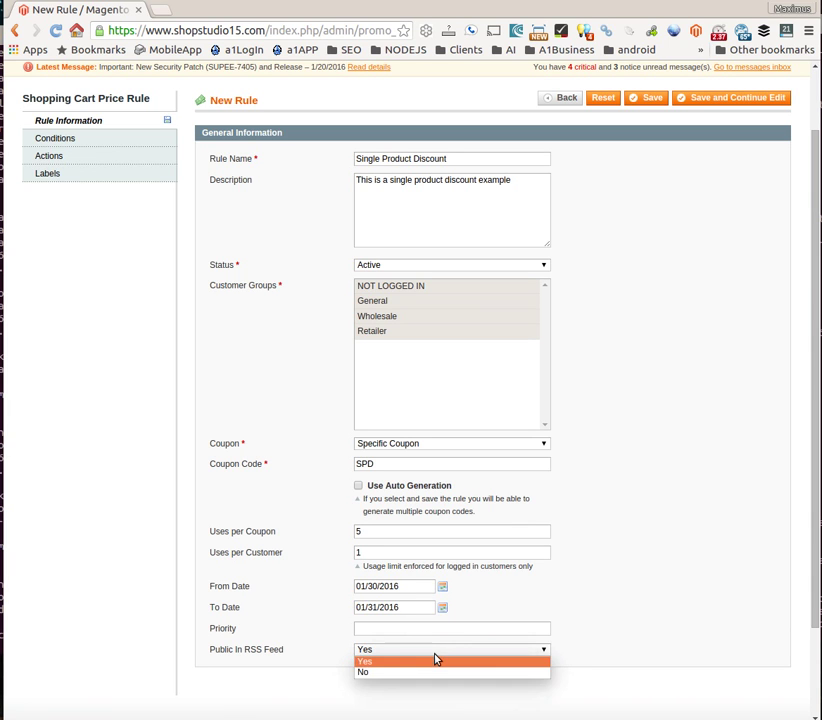
click(436, 660)
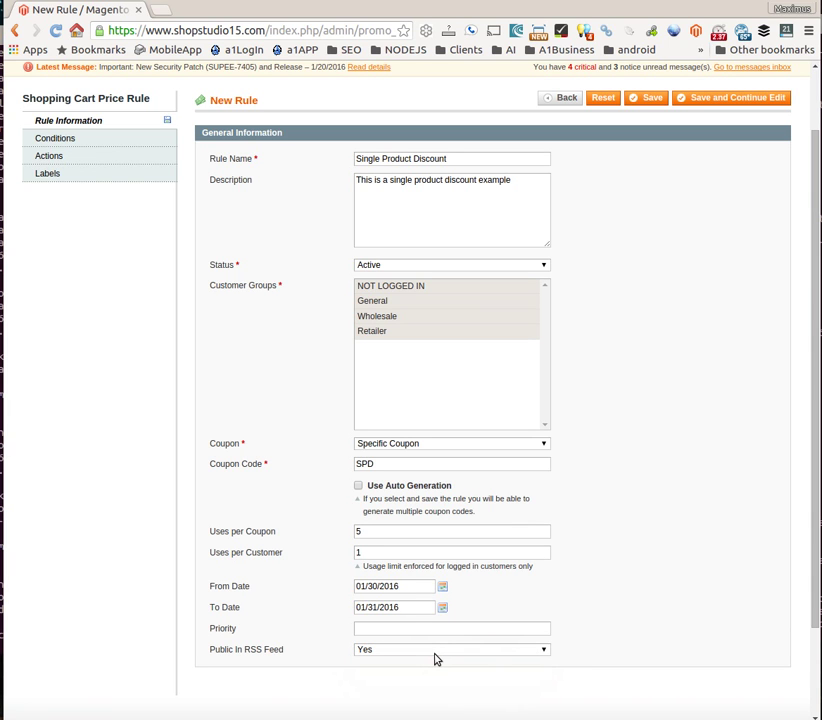
click(435, 657)
click(417, 672)
Step: Save the rule as rule 19 and reopen Single Product Discount from the grid
scroll(758, 578, down, 2)
scroll(755, 583, up, 3)
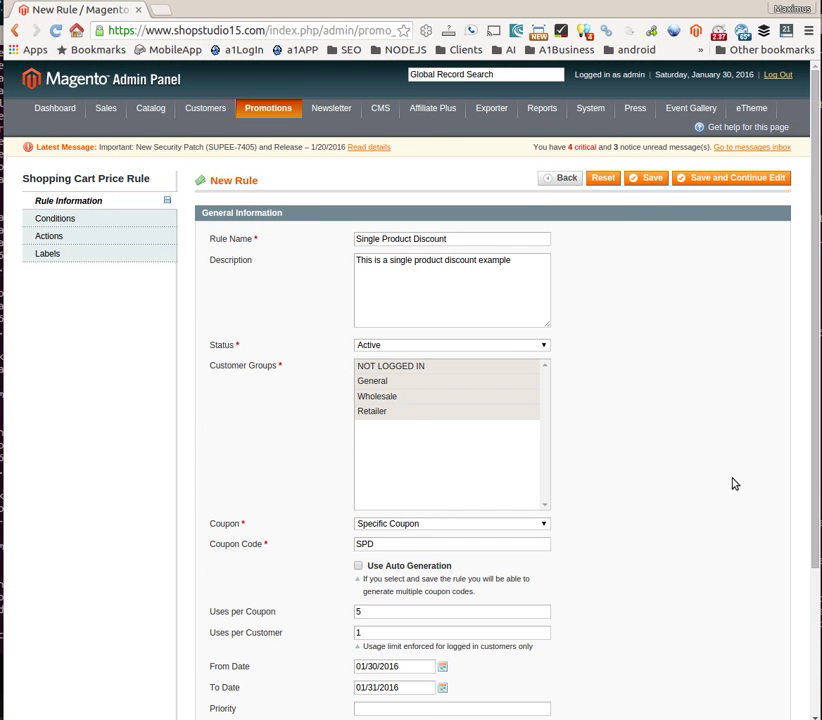
click(647, 182)
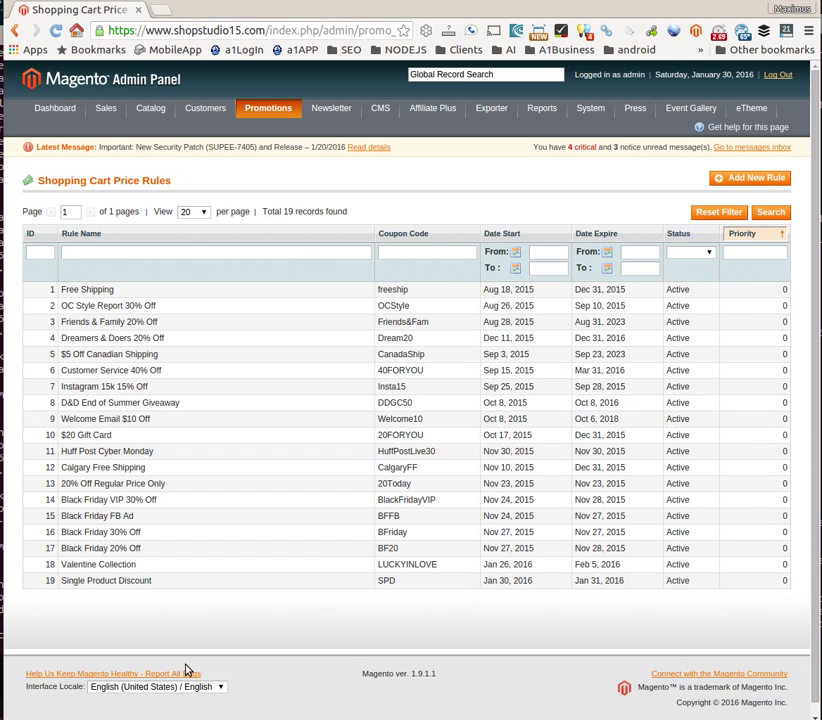
click(108, 584)
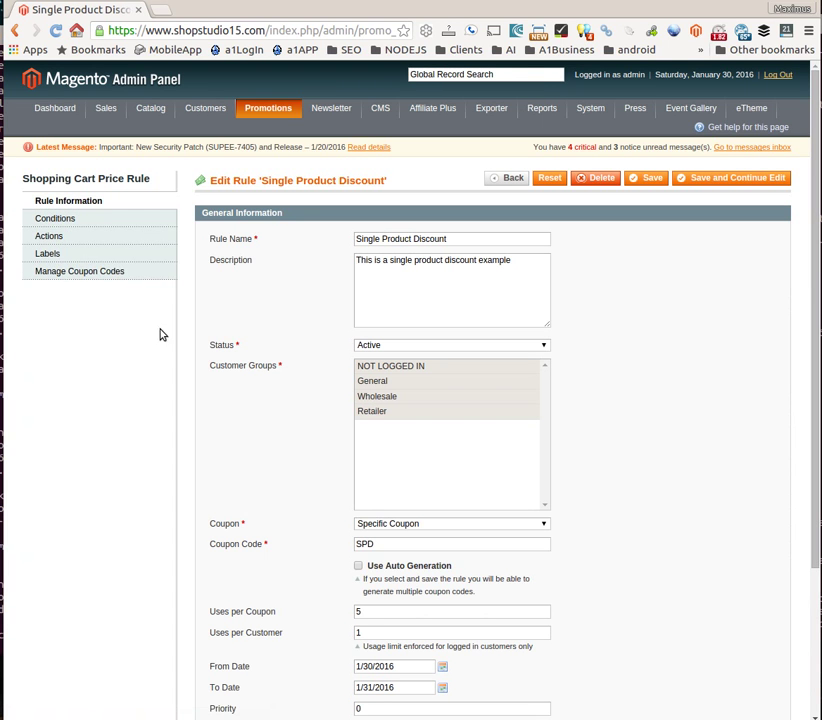
Step: Show the rule's Conditions and begin adding a condition
click(53, 222)
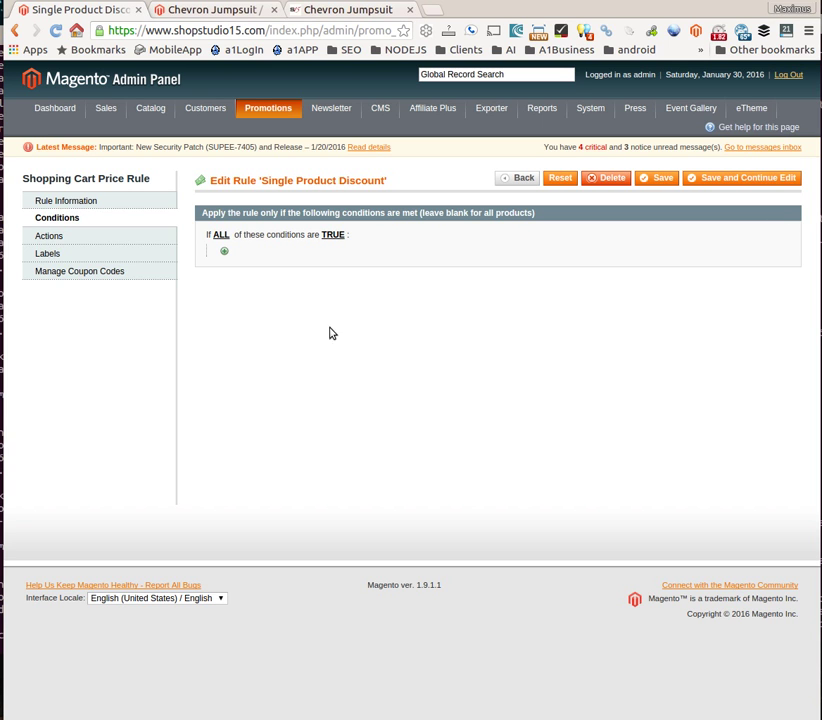
click(225, 253)
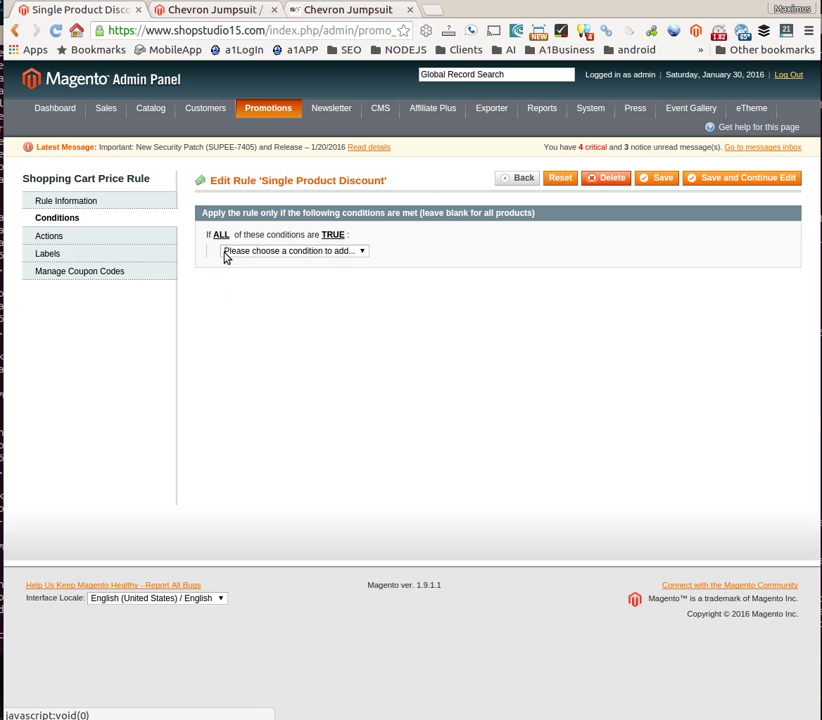
Step: Copy SKU 1058 from the Chevron Jumpsuit product record, then return to the rule
click(222, 12)
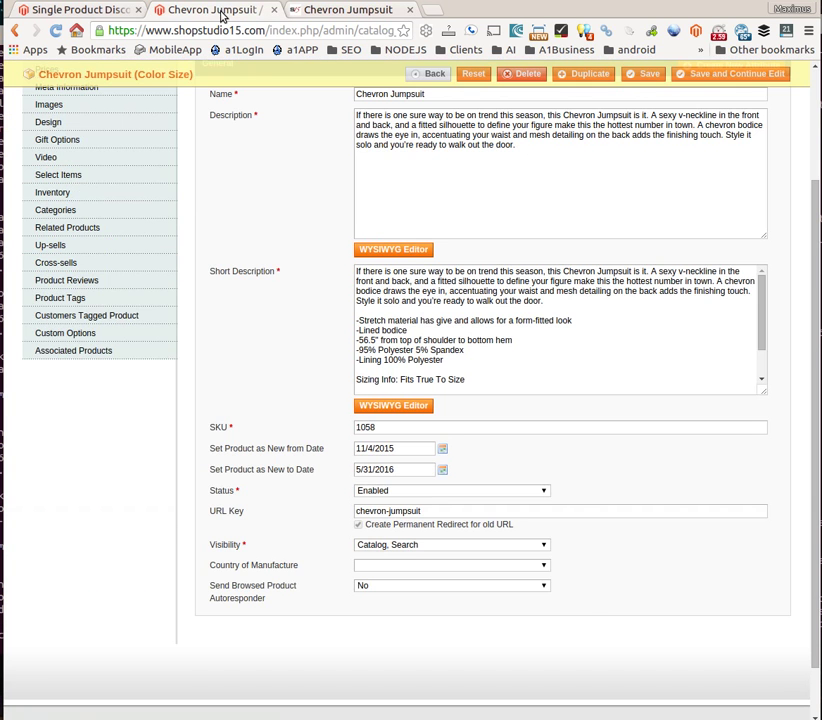
click(336, 10)
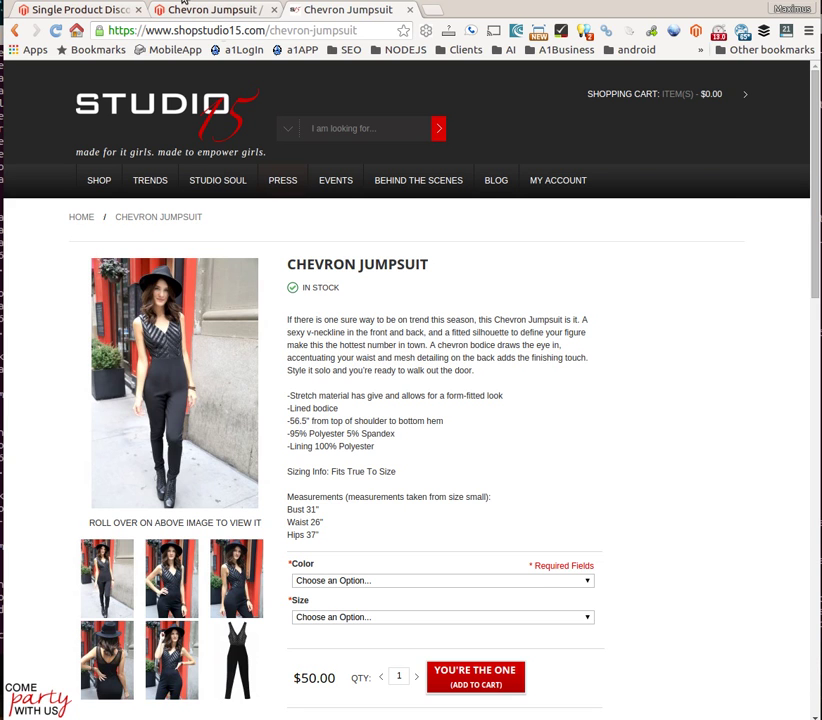
click(188, 9)
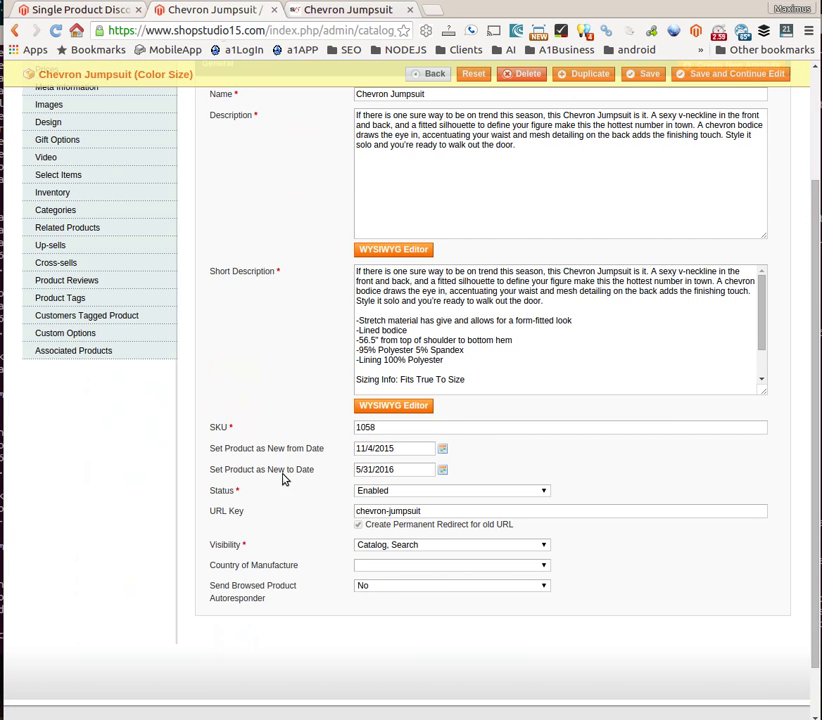
drag(394, 428, 355, 431)
right_click(368, 430)
click(390, 462)
click(60, 11)
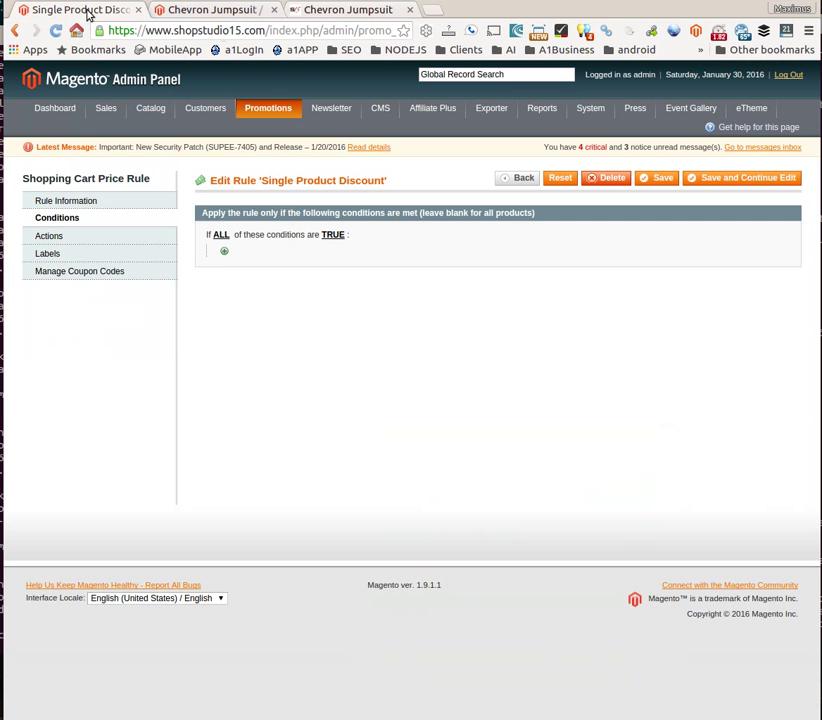
Step: Add a Product attribute combination condition to the rule
click(224, 251)
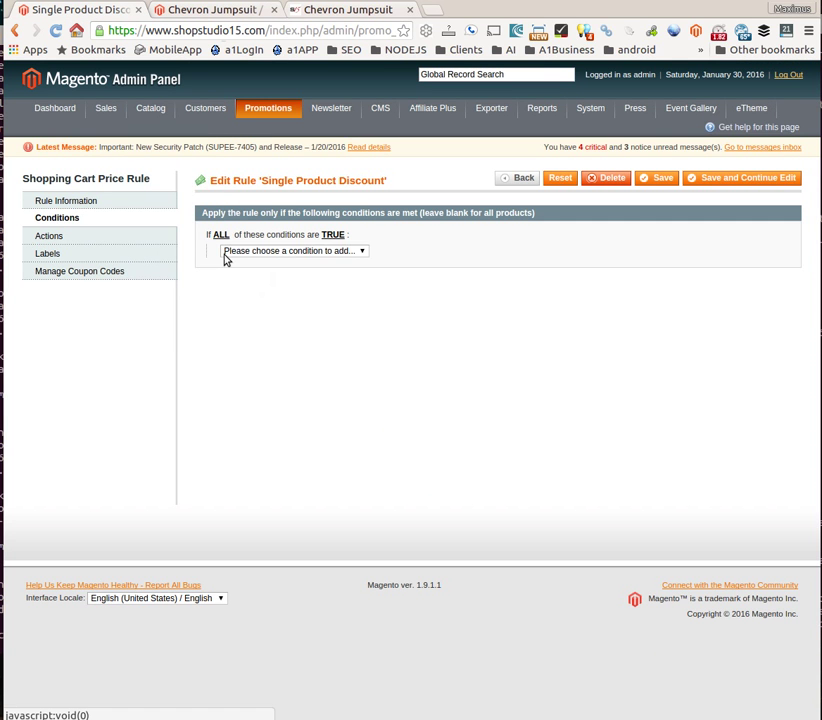
click(342, 253)
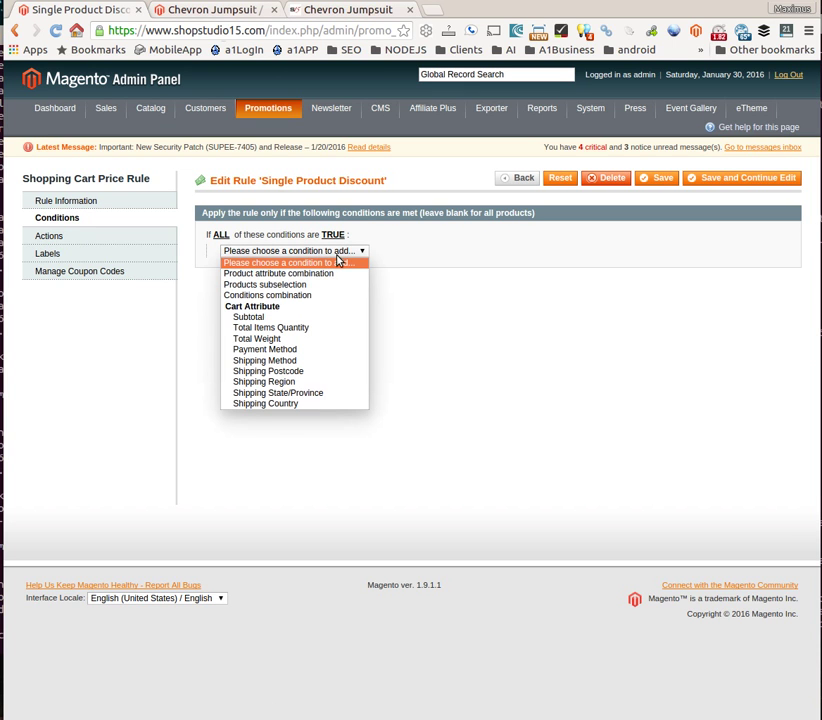
click(330, 274)
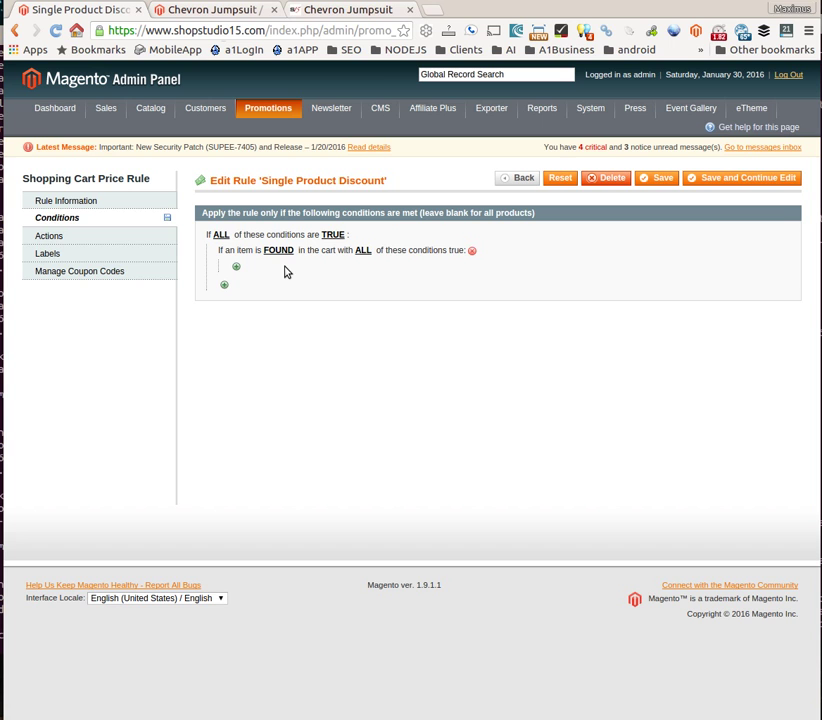
Step: Browse the product attribute conditions and find SKU isn't offered
click(236, 268)
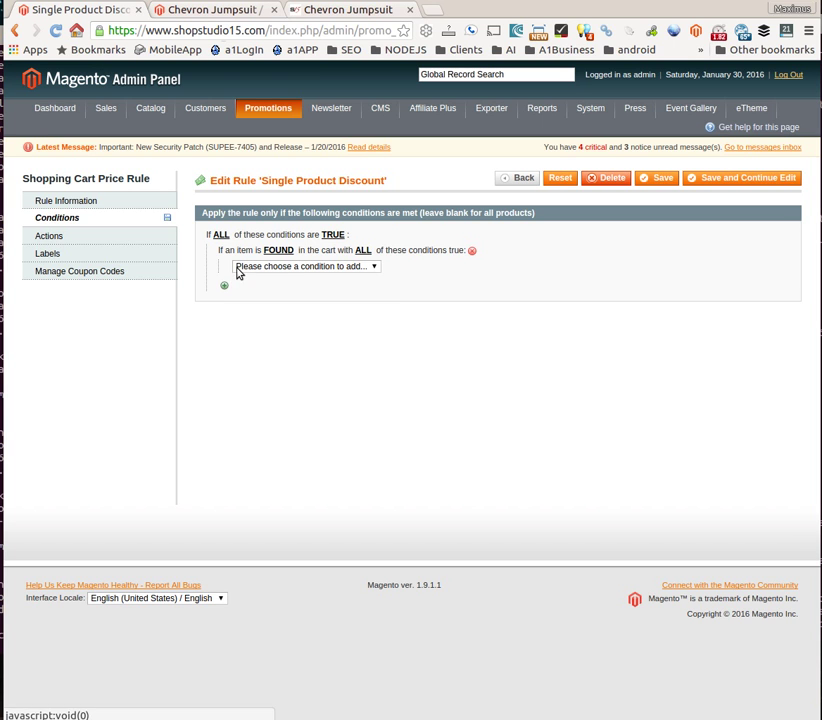
click(292, 267)
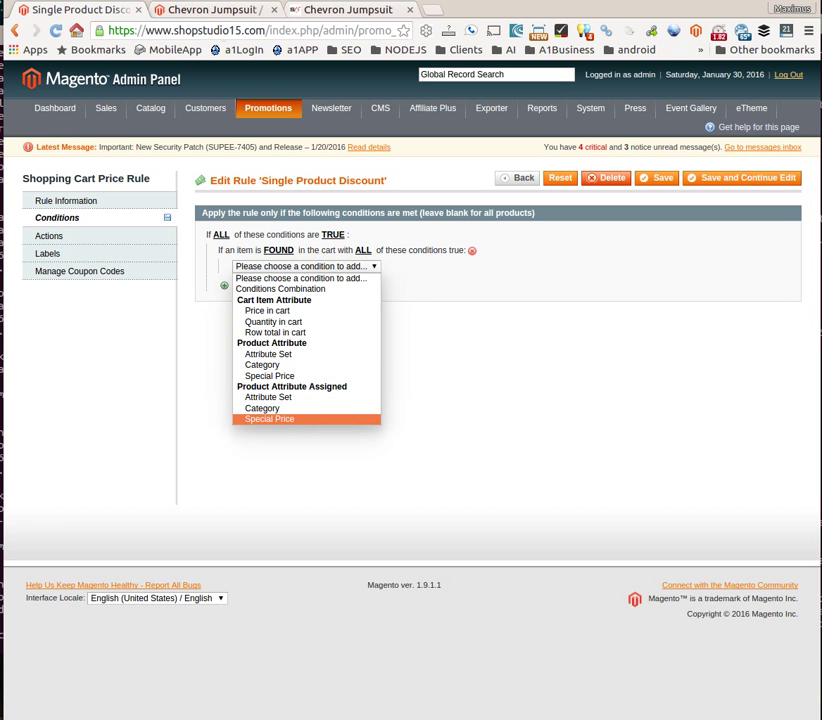
click(269, 418)
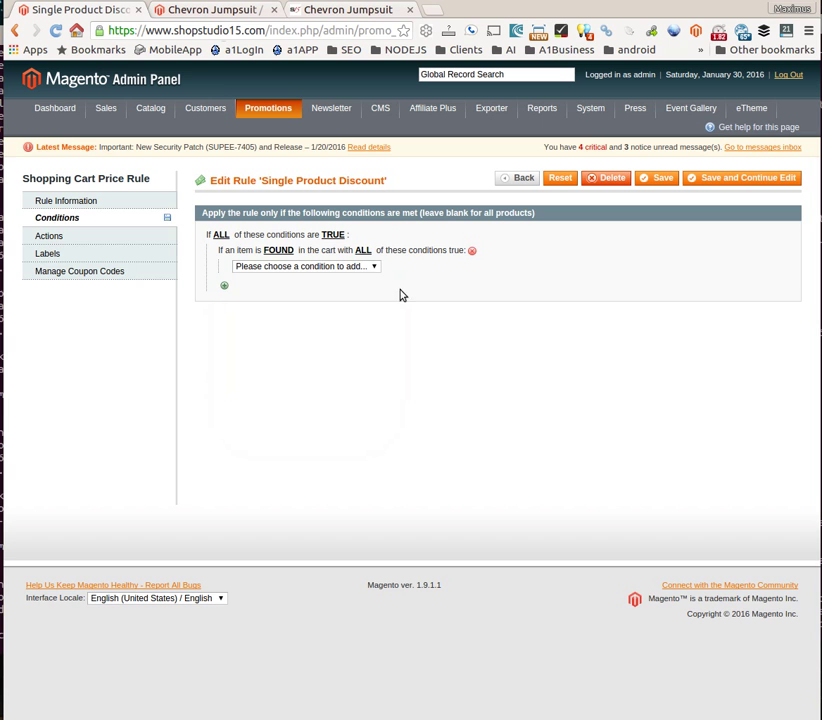
click(349, 267)
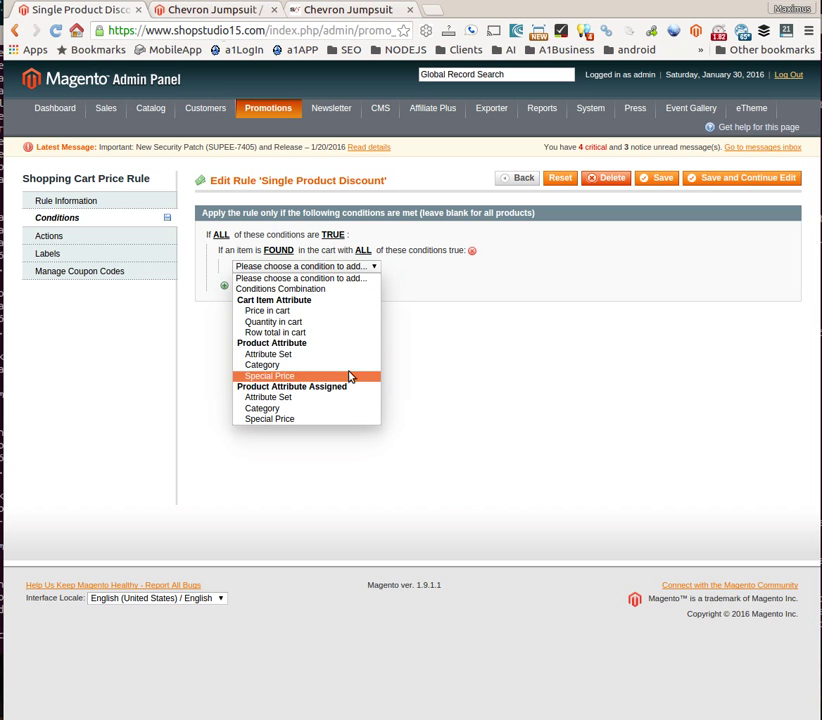
click(484, 318)
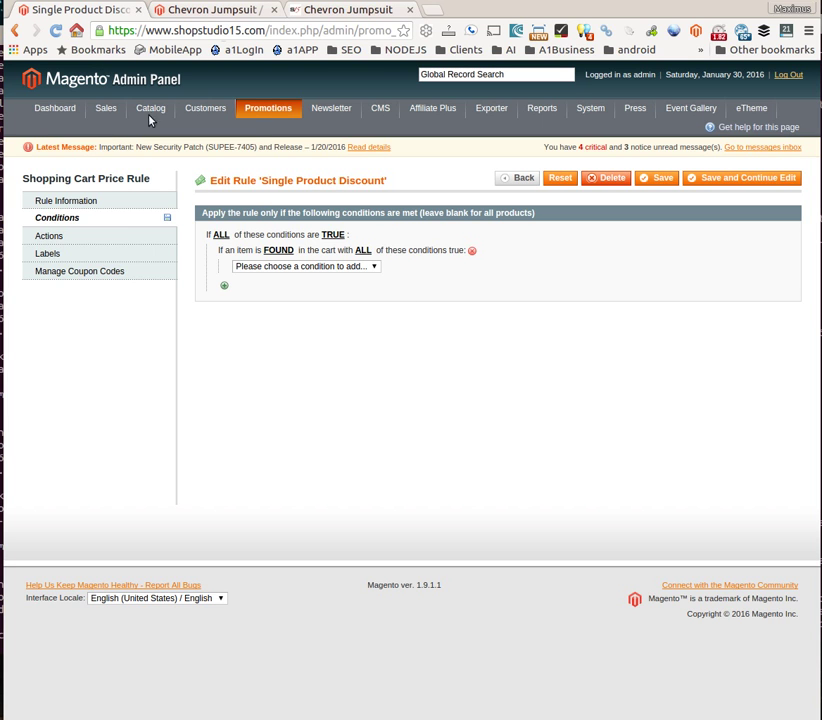
mouse_move(151, 108)
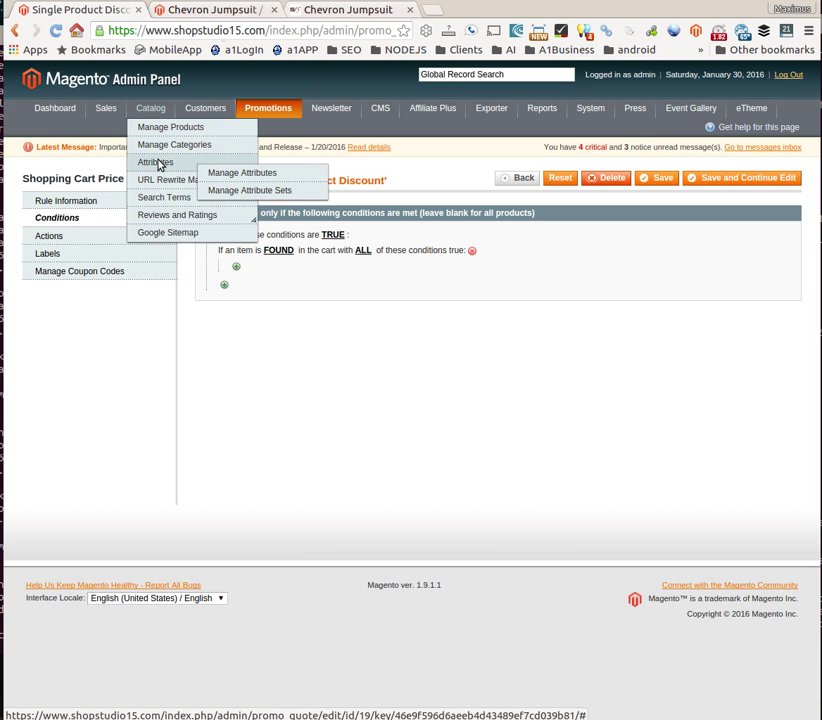
Step: Open Manage Attributes and go to page 2, where sku is listed
click(224, 176)
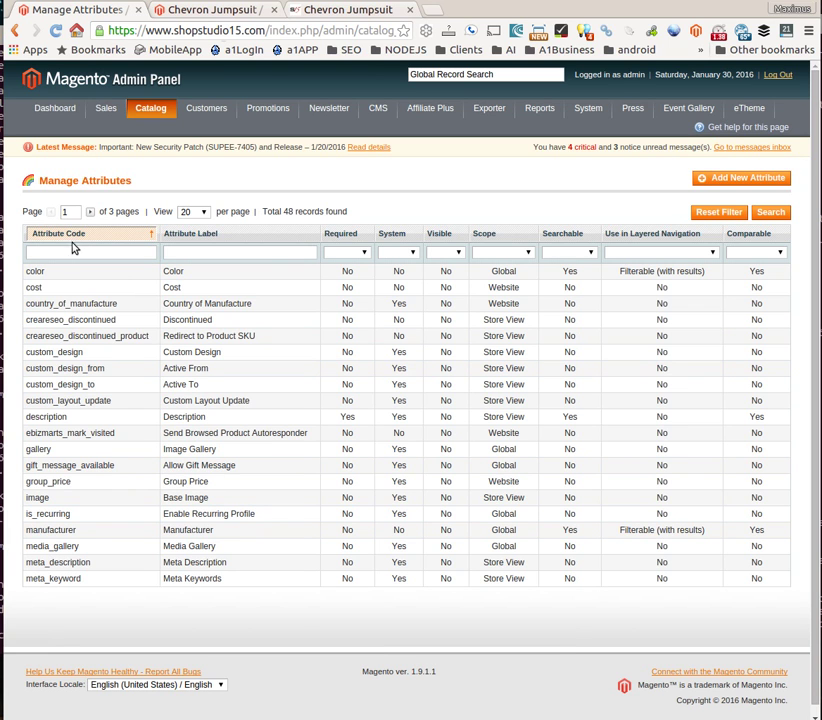
click(92, 214)
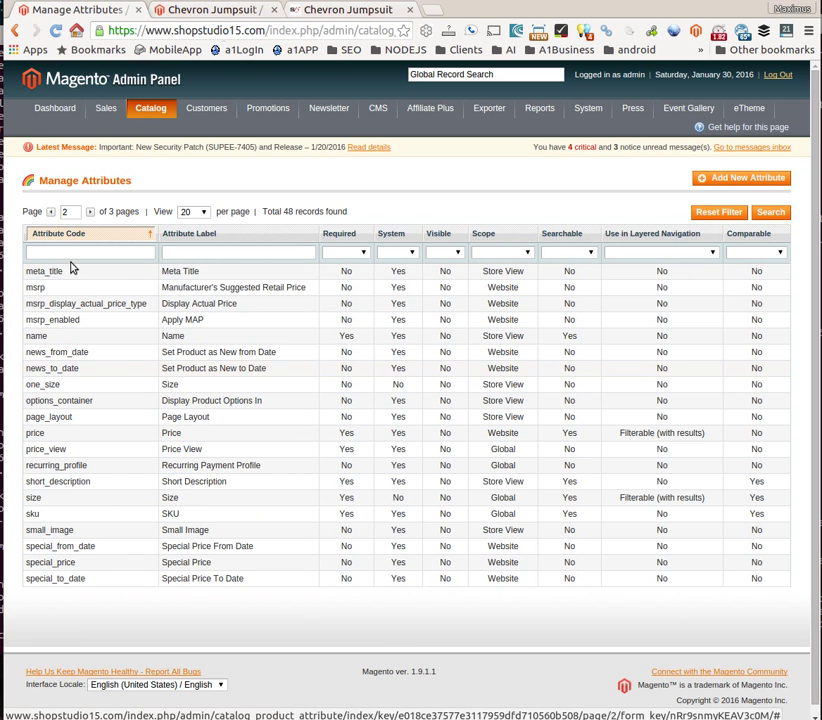
Step: Set the sku attribute's 'Use for Promo Rule Conditions' to Yes and save it
click(77, 521)
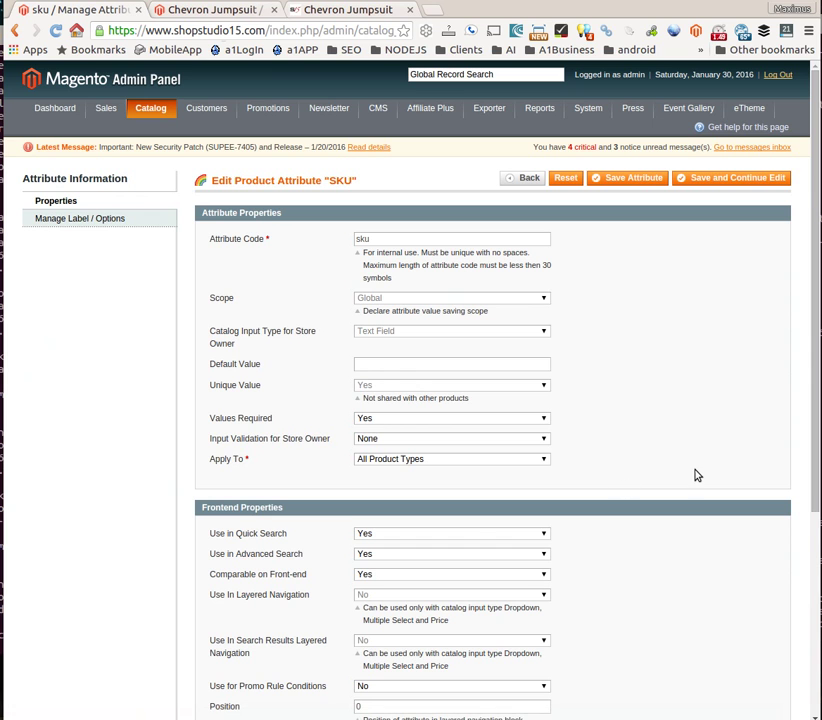
scroll(690, 490, down, 3)
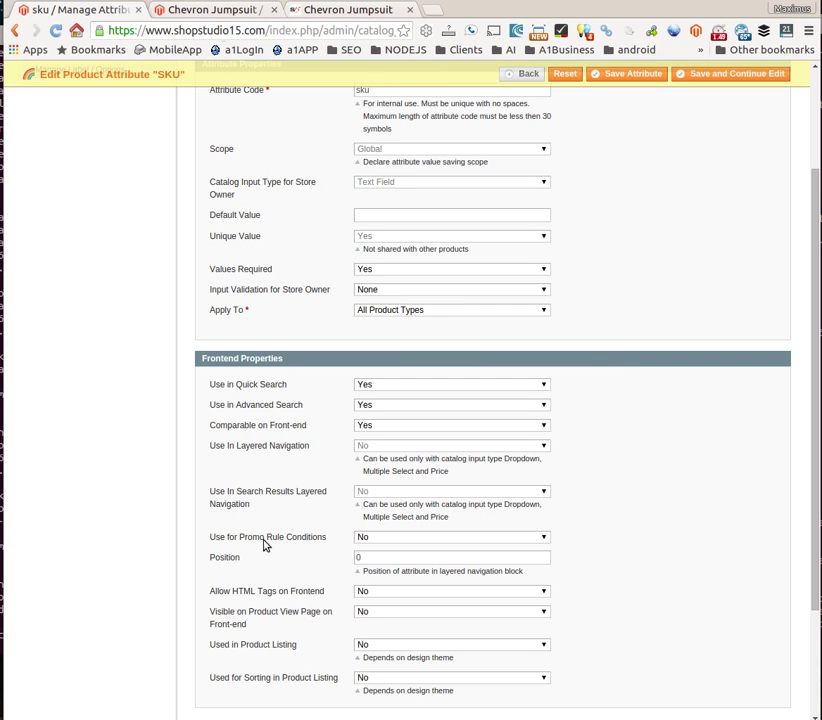
click(490, 539)
click(475, 549)
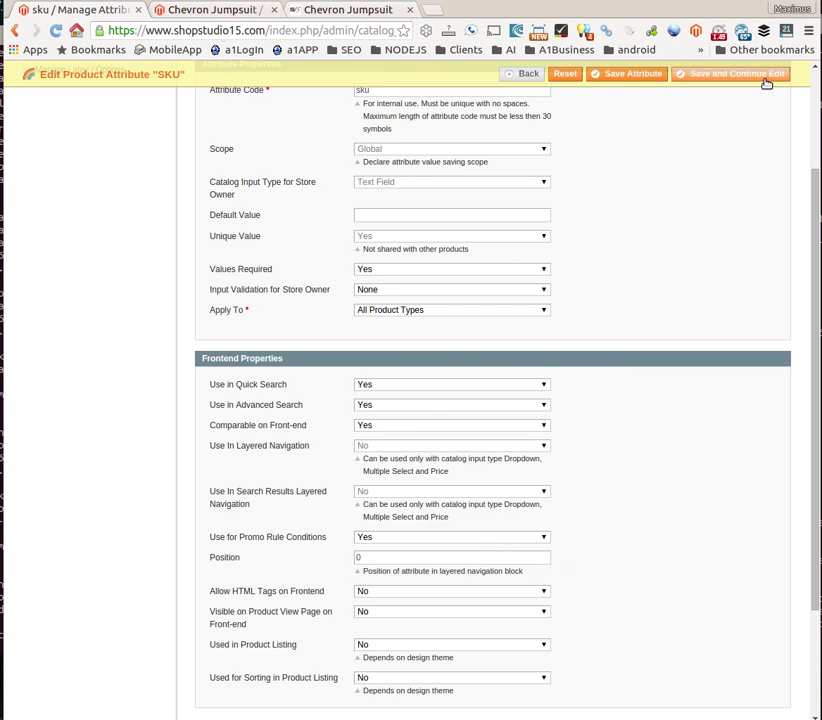
click(637, 76)
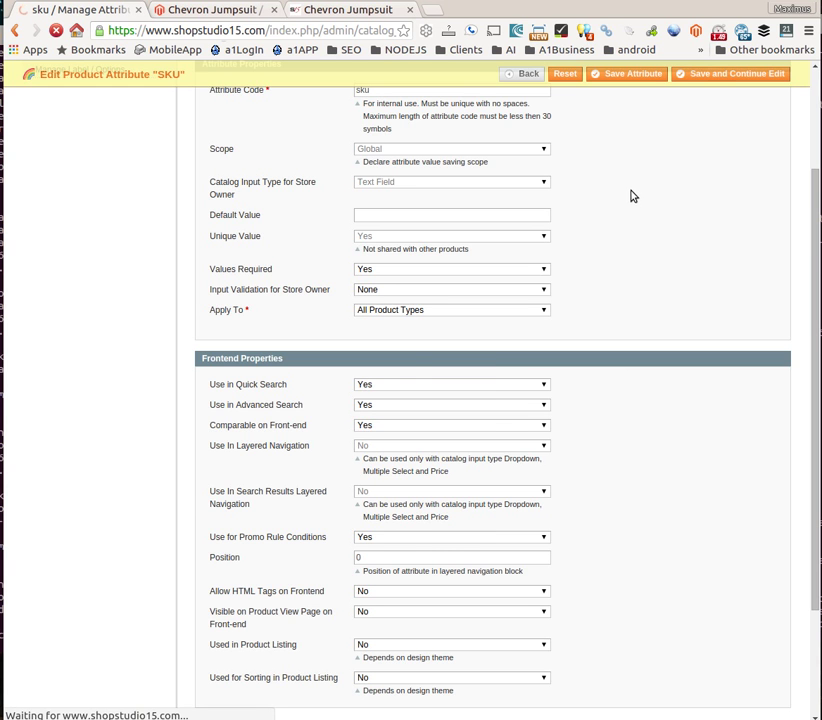
scroll(640, 208, down, 3)
scroll(646, 216, up, 3)
scroll(645, 218, up, 3)
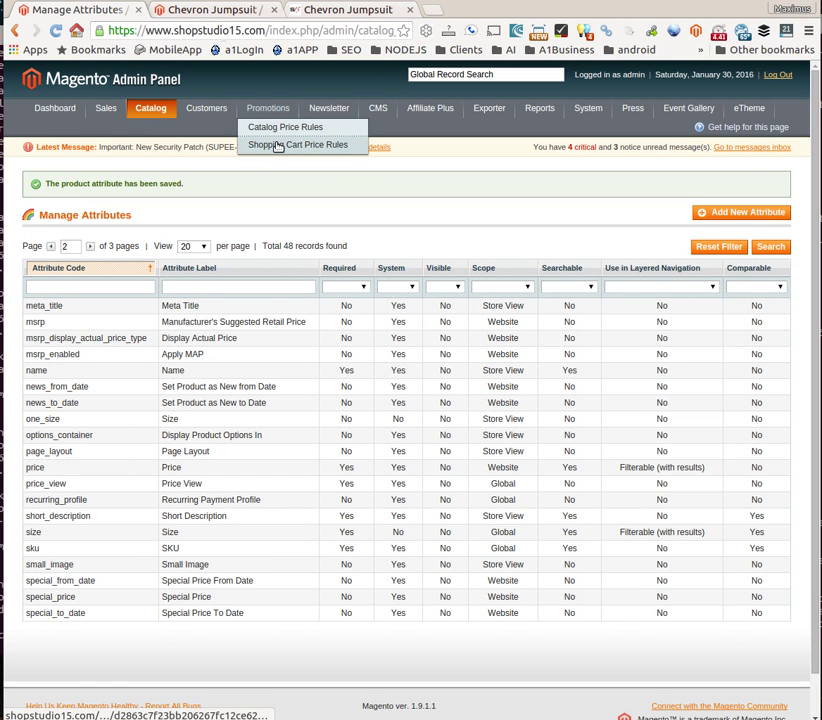
Step: Reopen Single Product Discount and add a Product attribute combination condition
click(277, 146)
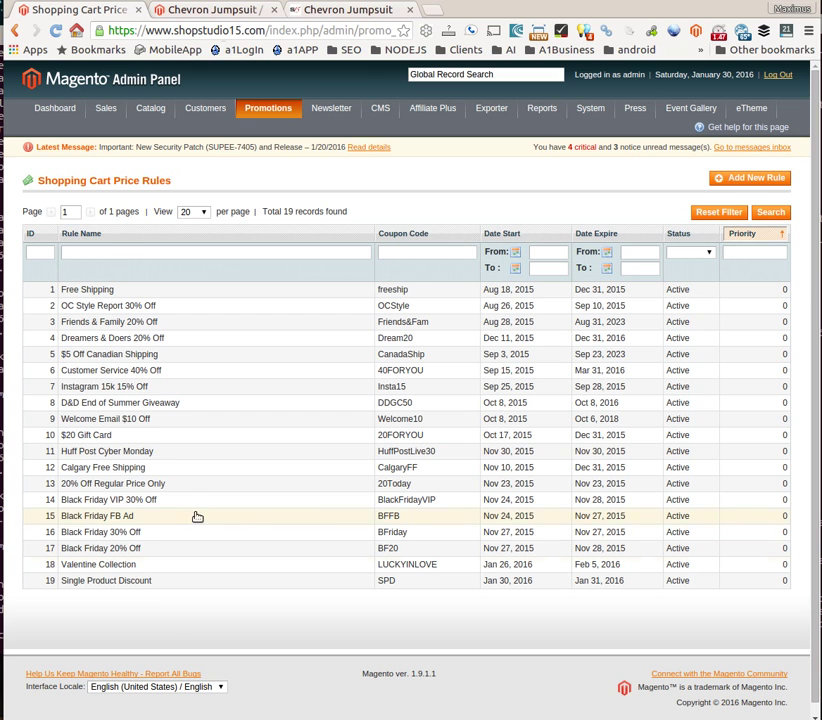
click(173, 585)
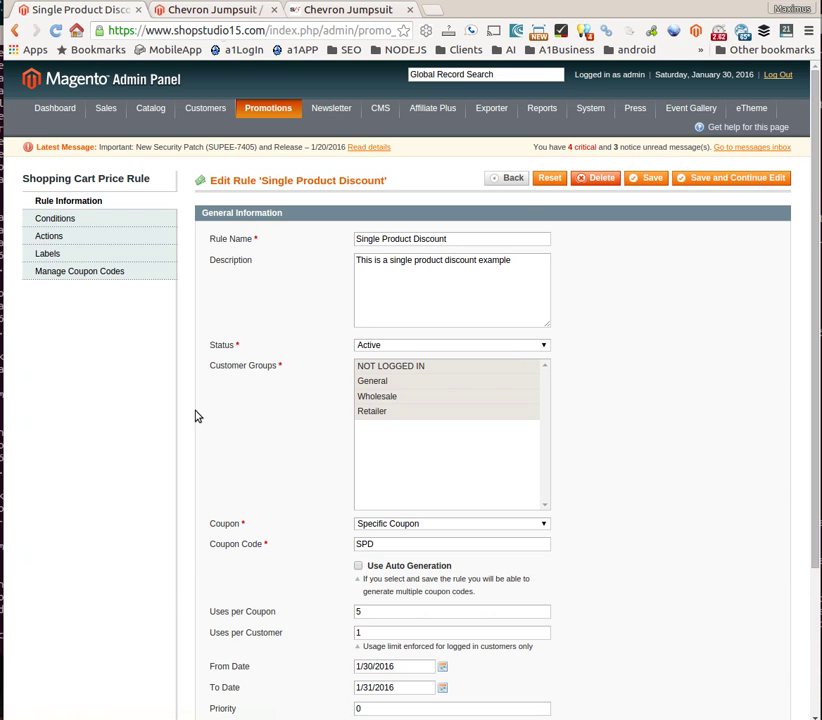
click(49, 218)
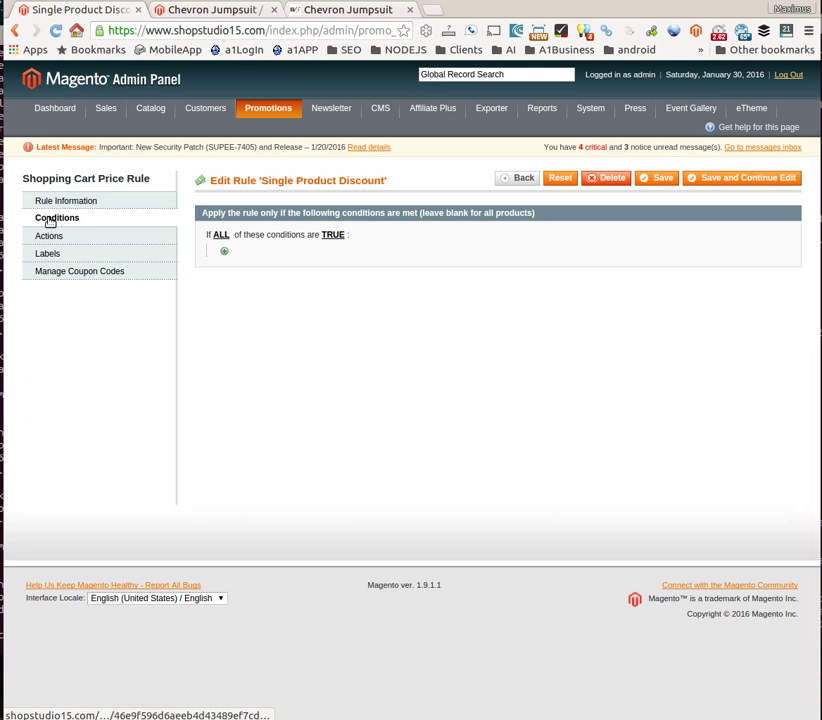
click(225, 252)
click(253, 252)
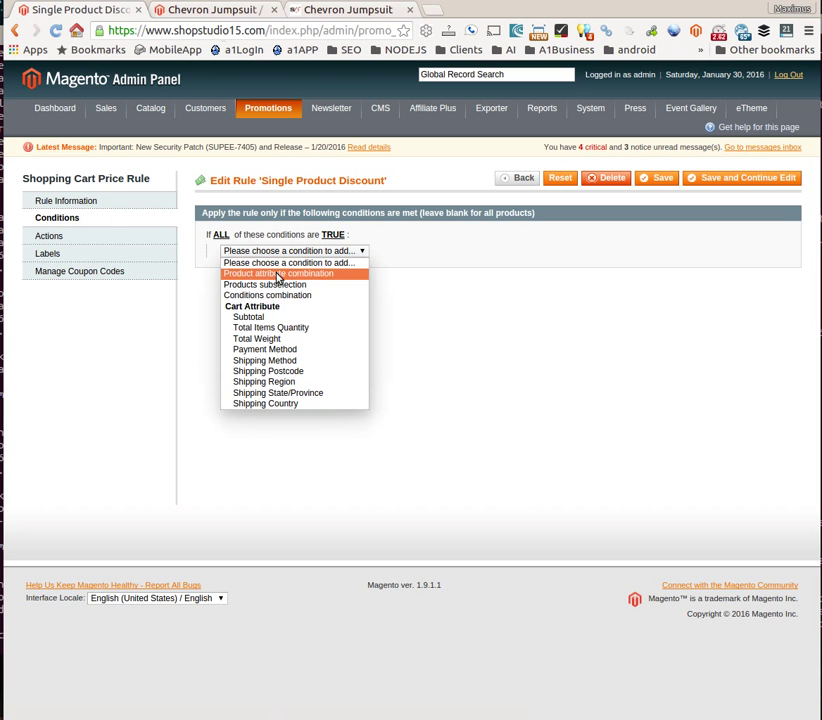
click(276, 275)
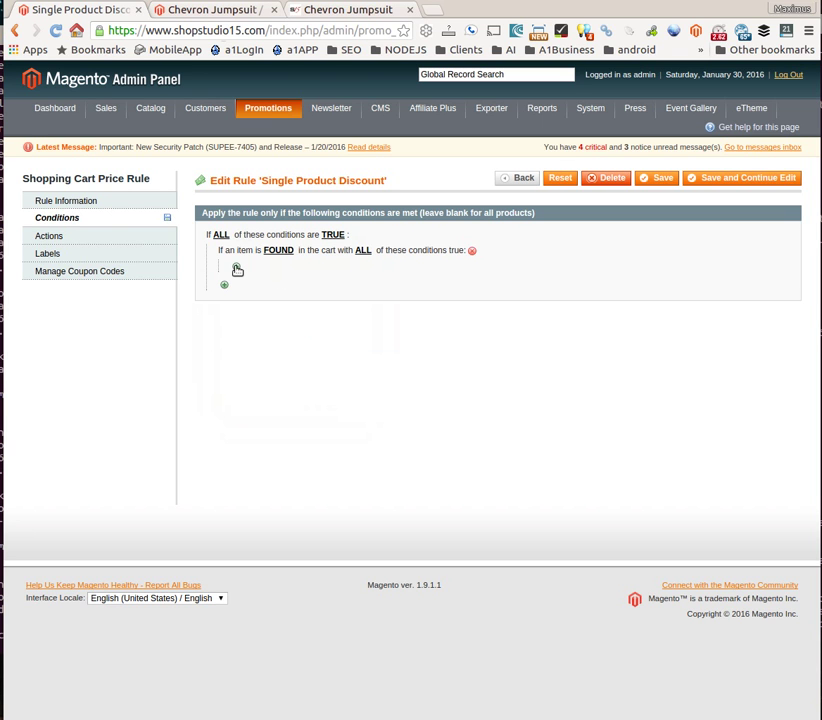
Step: Add an SKU condition inside the combination with value 1058
click(236, 266)
click(289, 268)
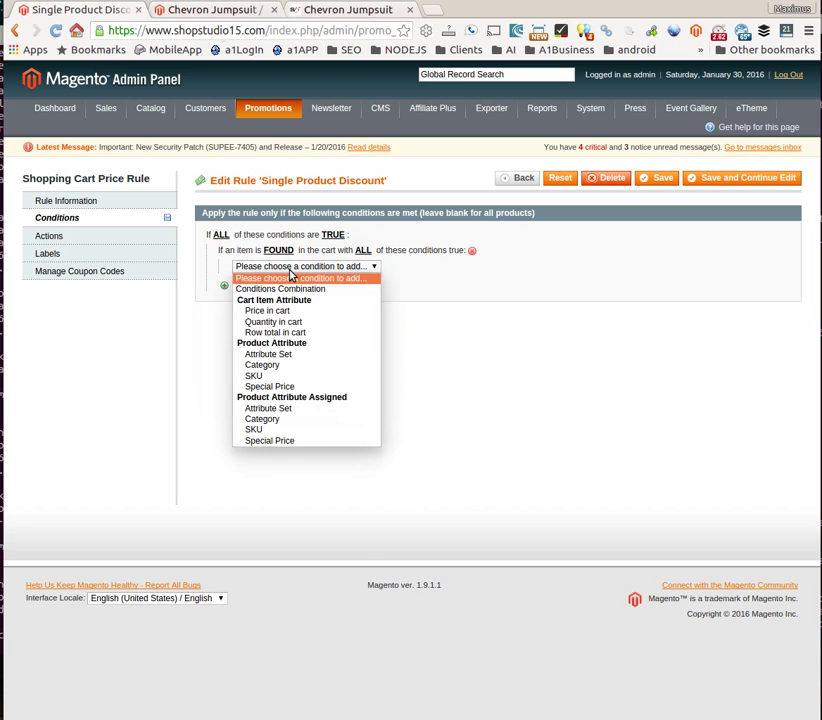
click(285, 379)
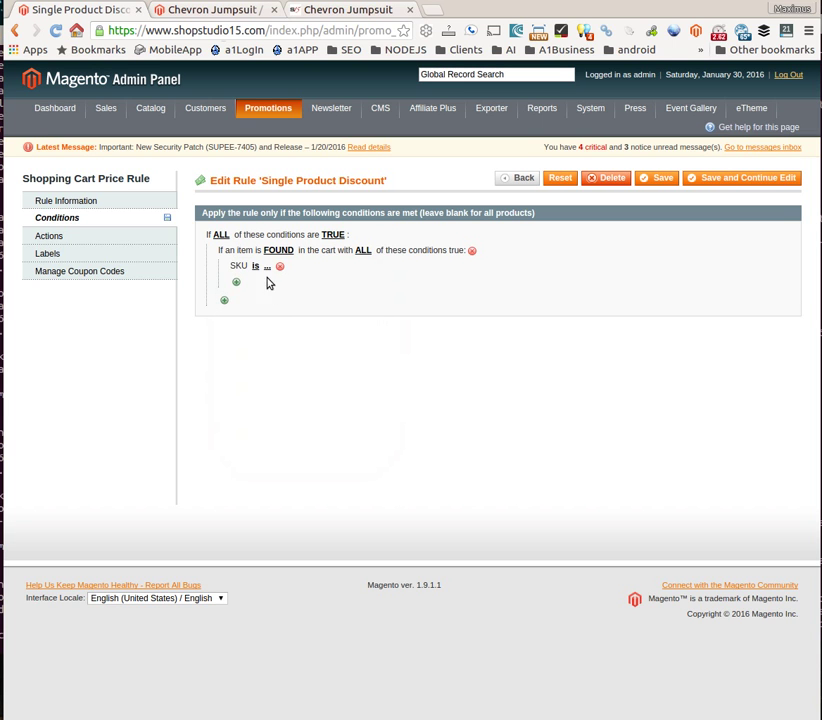
click(270, 266)
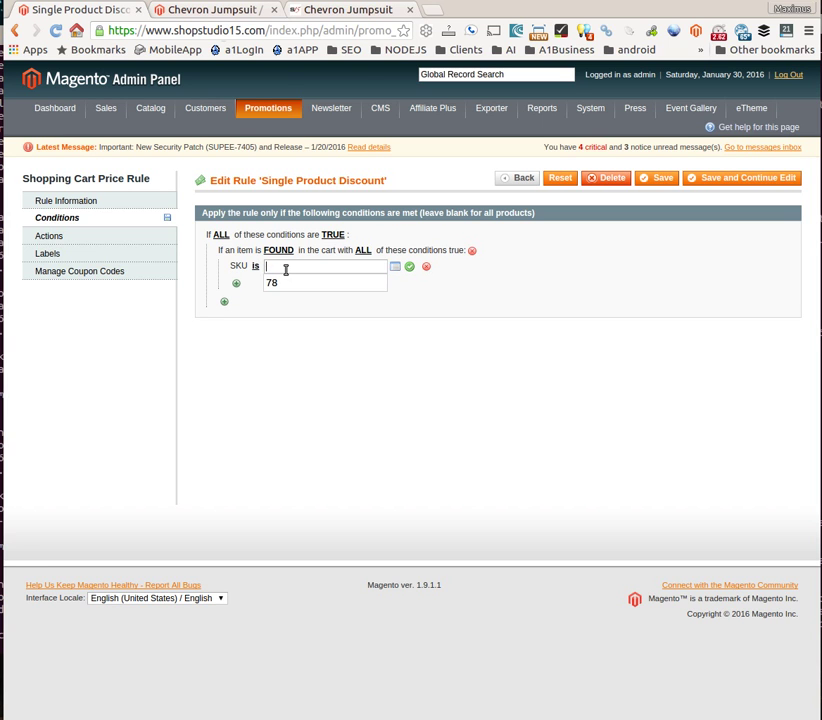
text(1058)
Step: Verify Chevron Jumpsuit's SKU is 1058, then save the rule
click(222, 14)
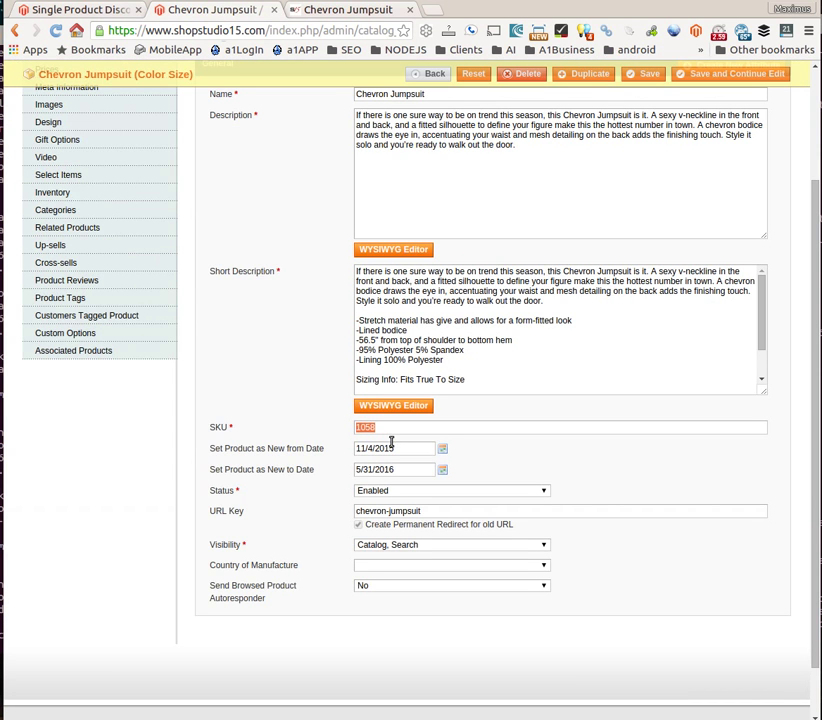
click(88, 11)
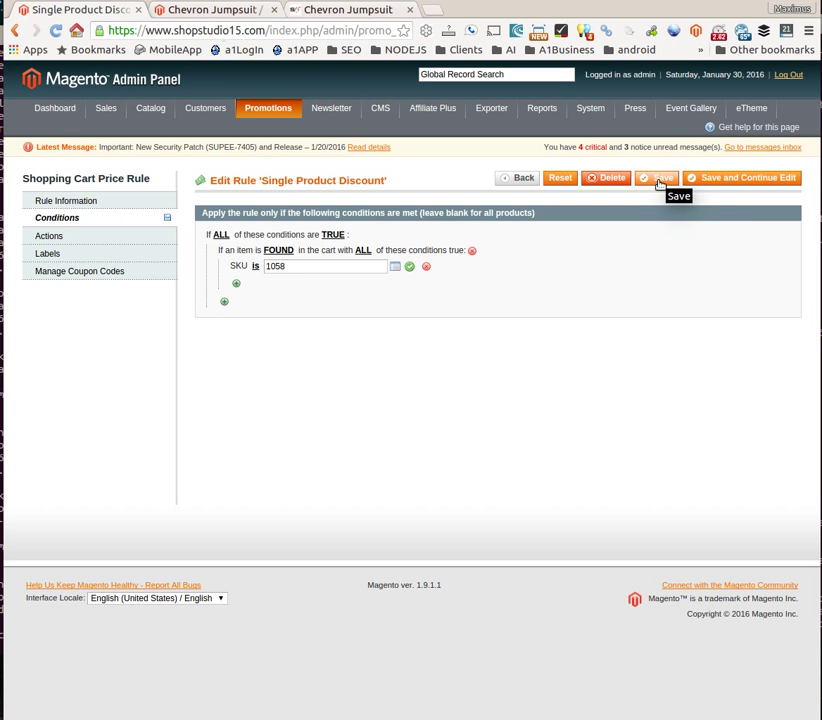
click(659, 182)
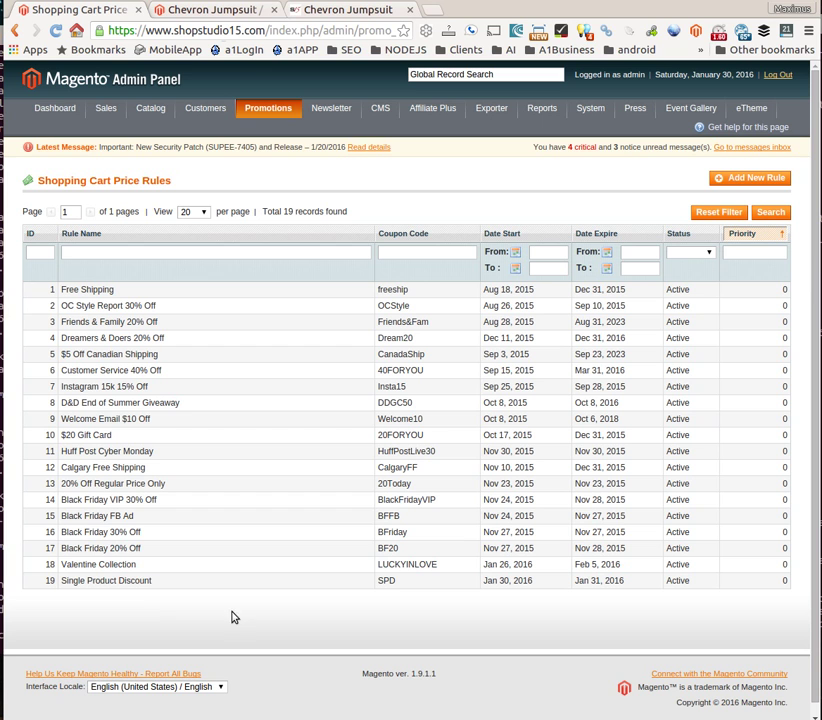
Step: Reopen the Single Product Discount rule on its Actions tab
click(128, 587)
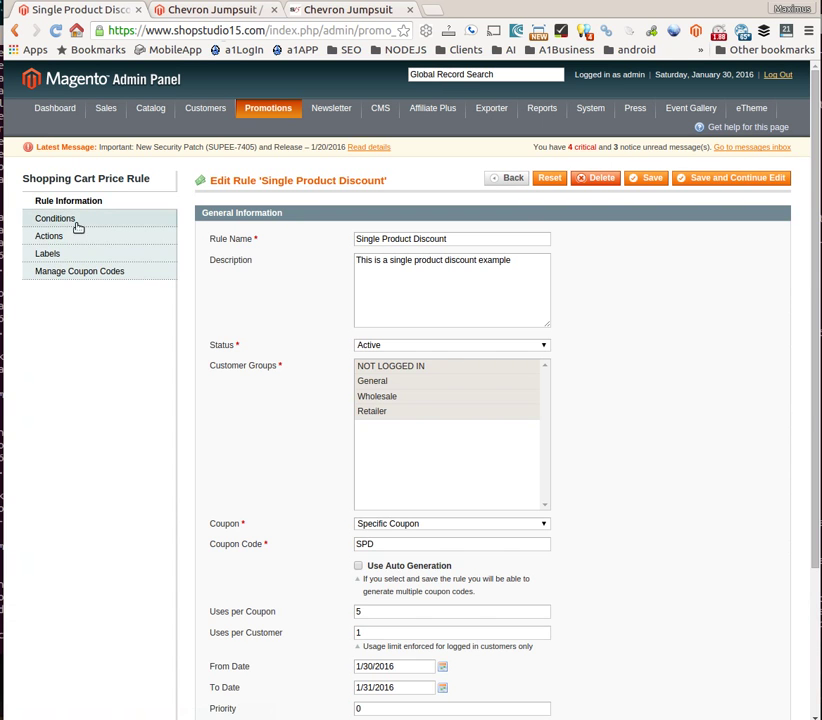
click(75, 218)
click(72, 237)
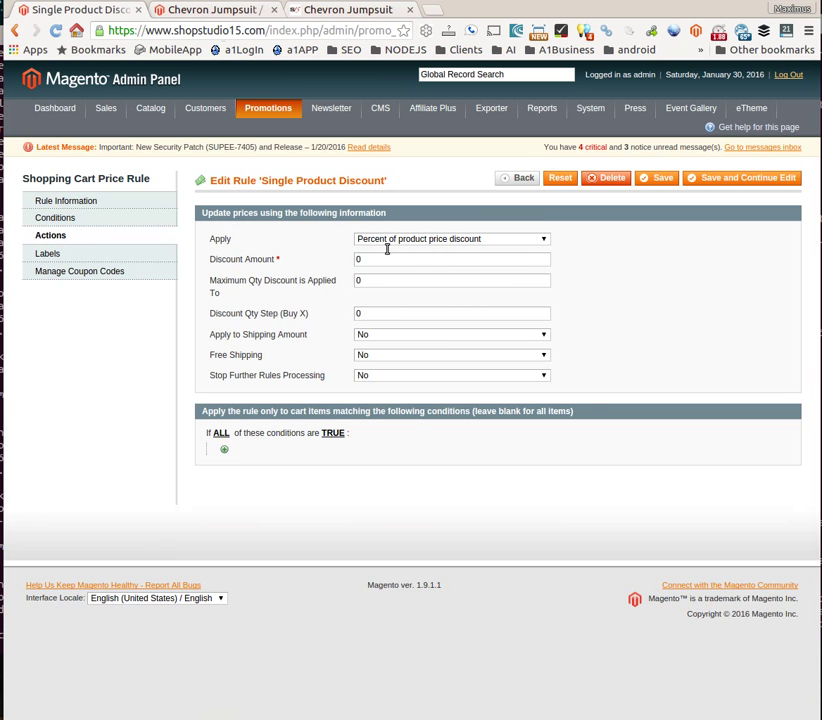
Step: Review the Apply discount types, keep percent of price, and select the 0 discount amount
click(528, 241)
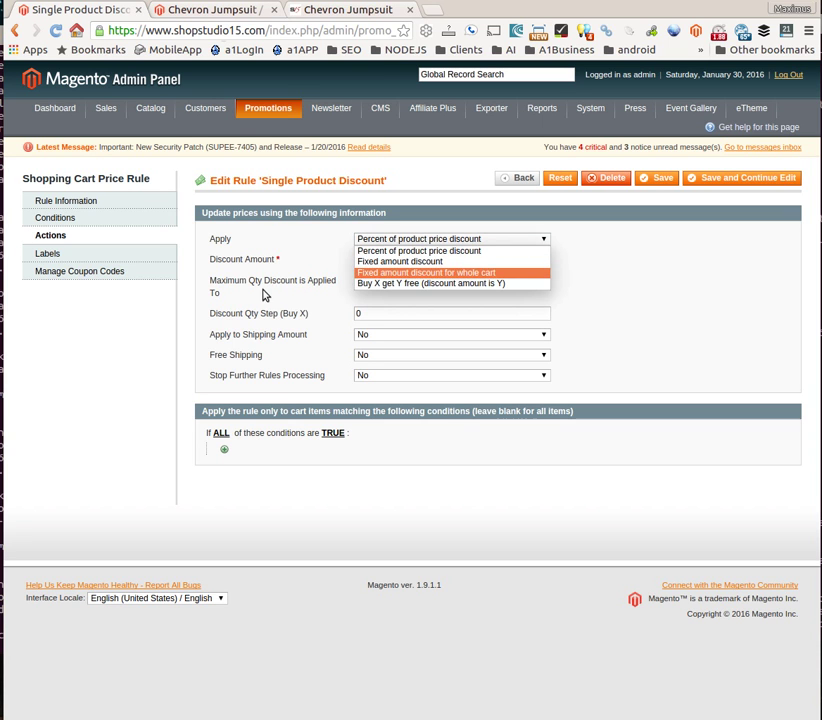
click(688, 328)
double_click(389, 258)
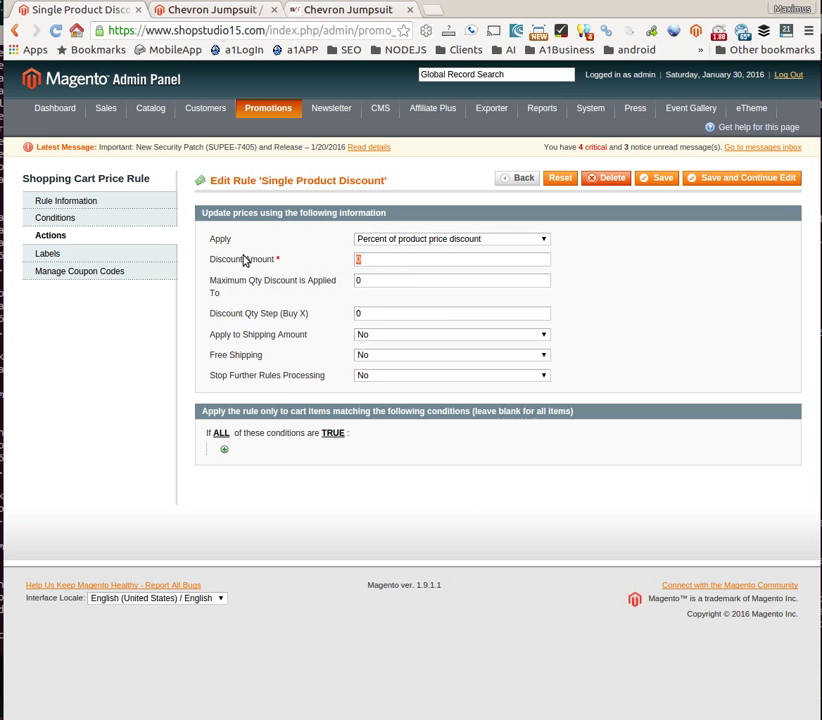